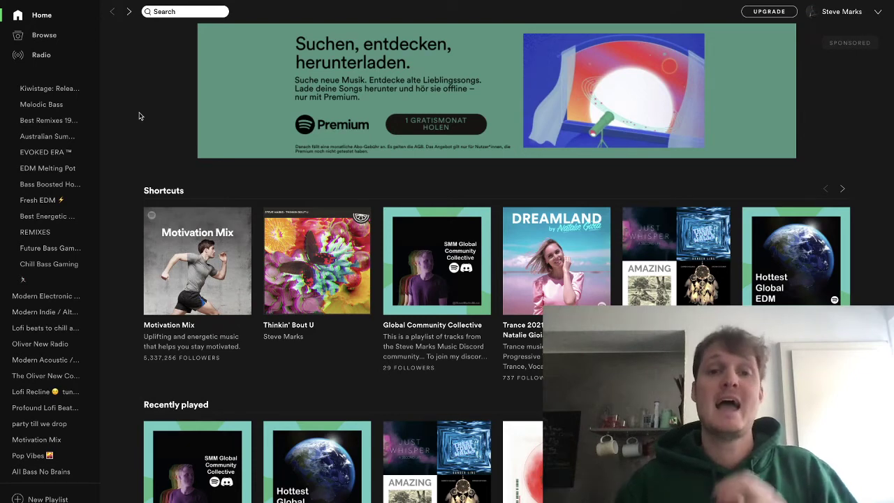
Open the Motivation Mix playlist from the Home page Shortcuts to show its 100 tracks
mouse_move(183, 225)
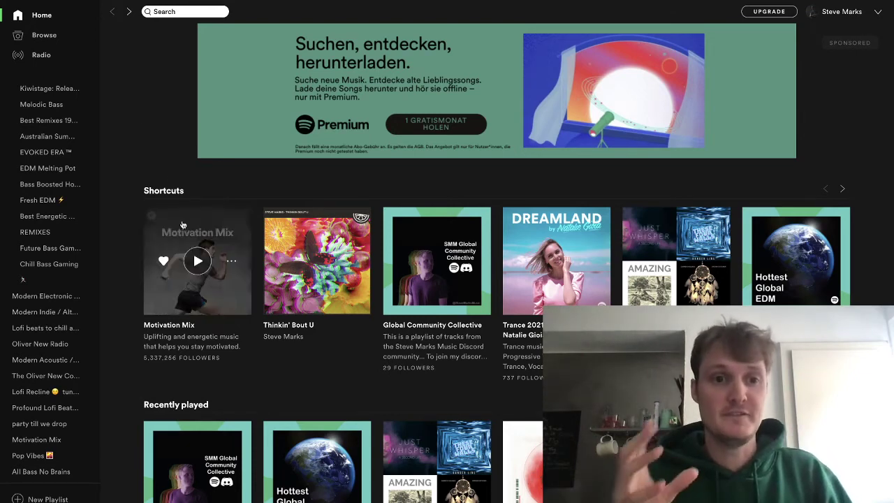
click(183, 225)
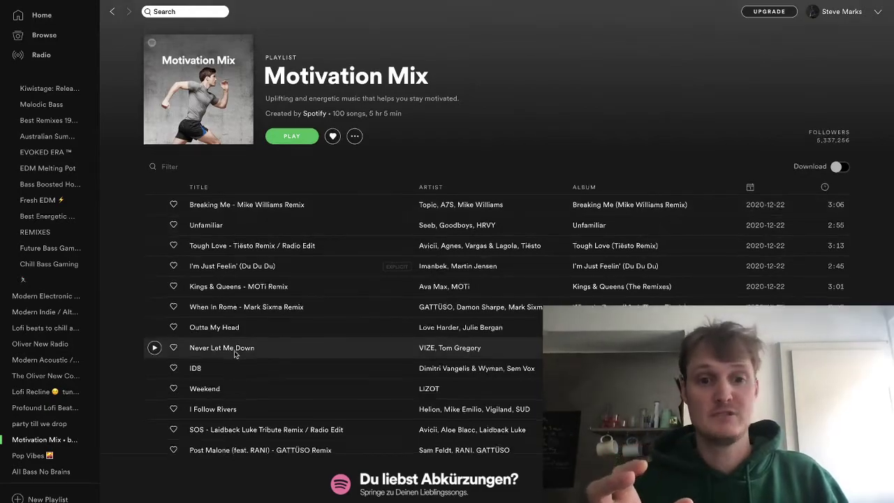
scroll(234, 349, down, 4)
scroll(234, 353, up, 6)
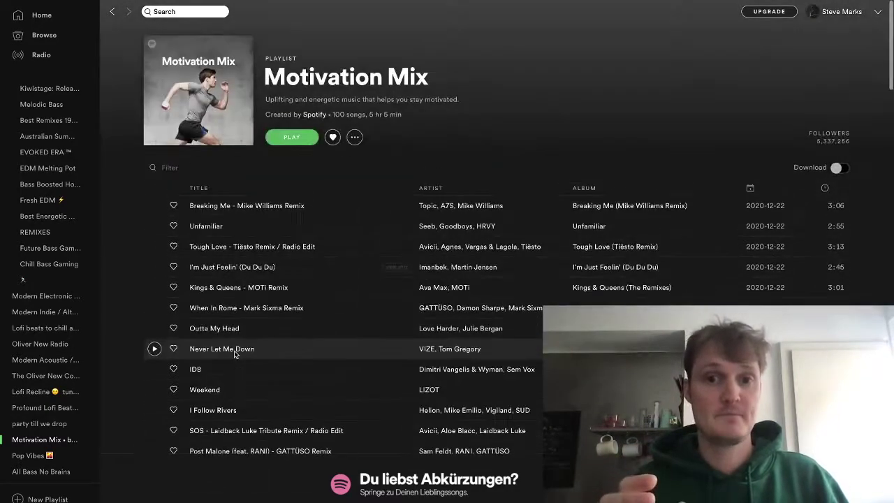
right_click(229, 208)
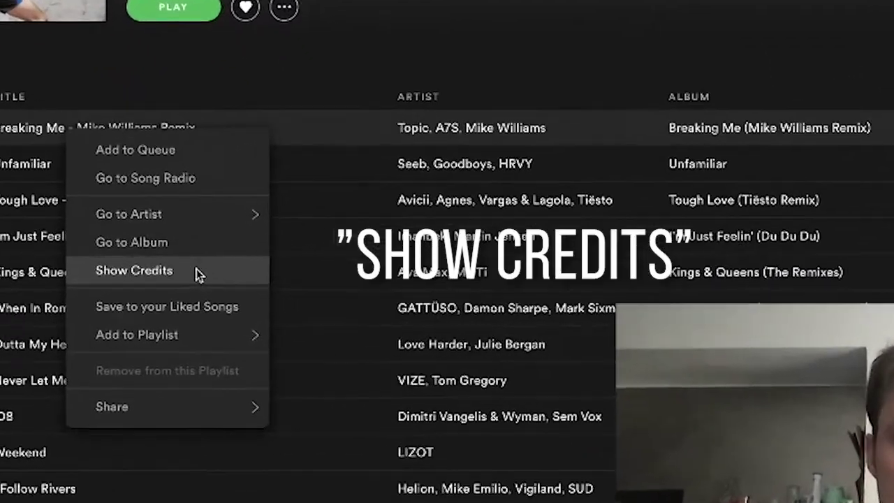
click(202, 279)
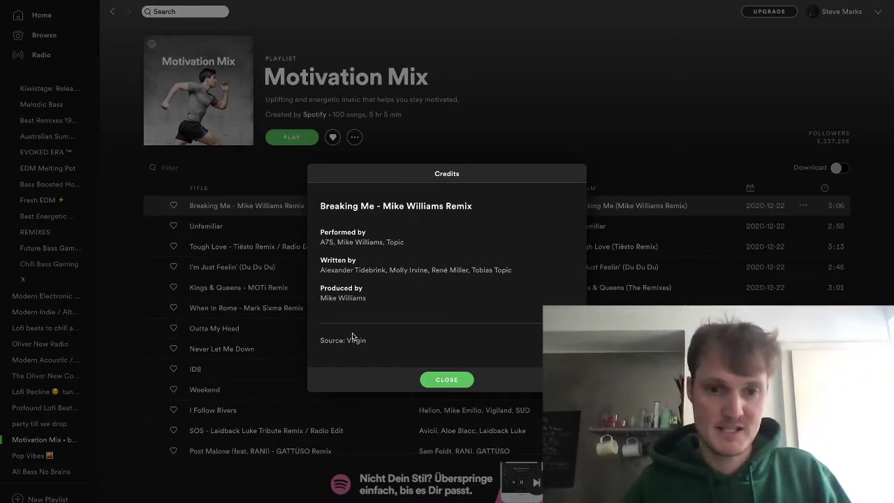
click(447, 379)
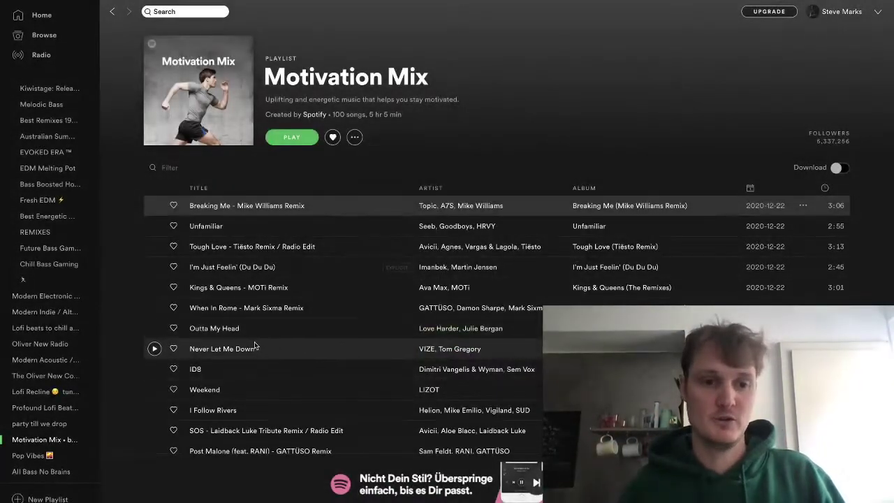
scroll(251, 345, down, 5)
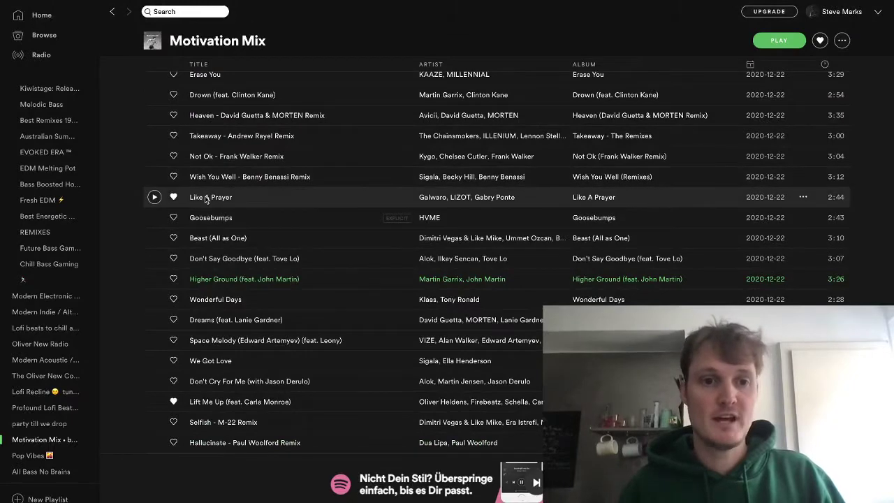
right_click(207, 203)
click(245, 277)
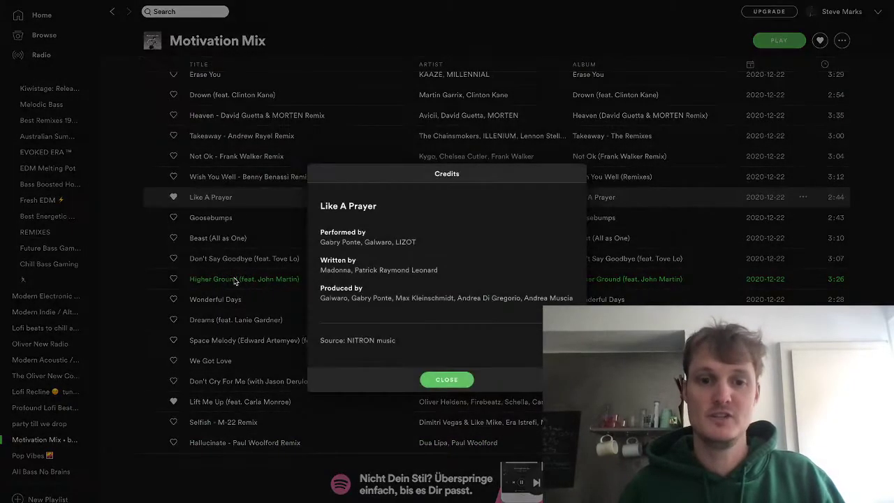
click(449, 381)
scroll(248, 341, down, 1)
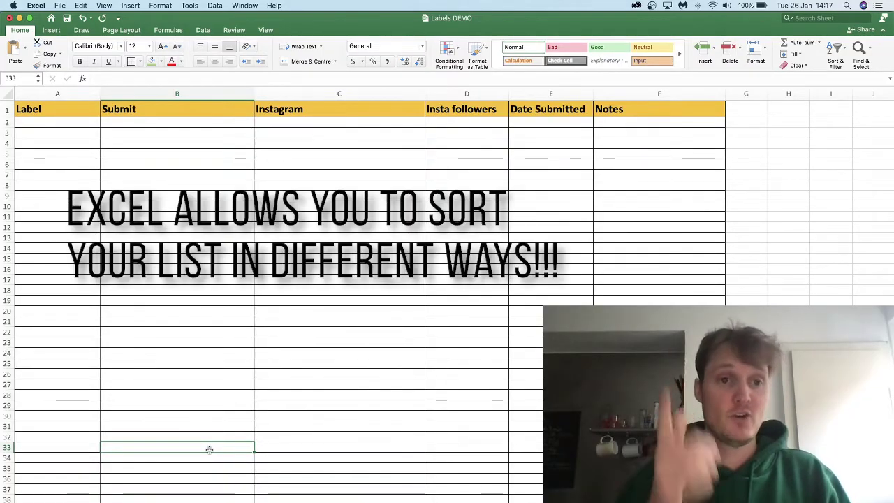
click(54, 123)
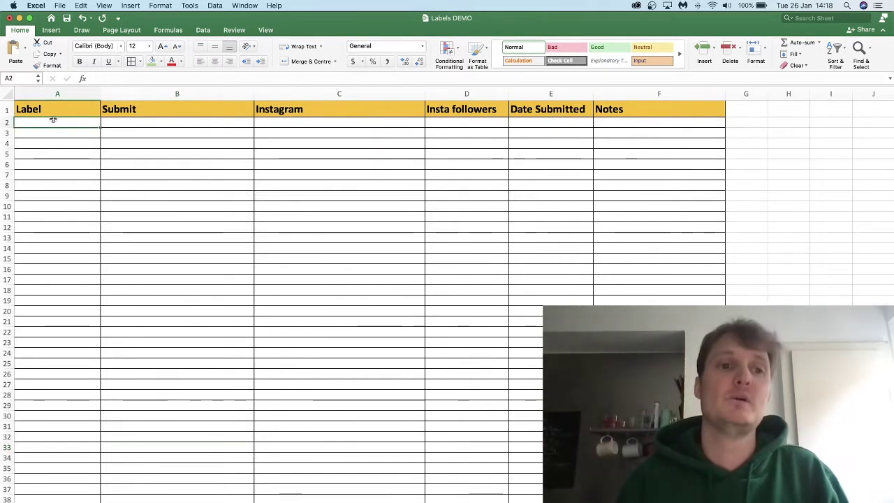
click(50, 111)
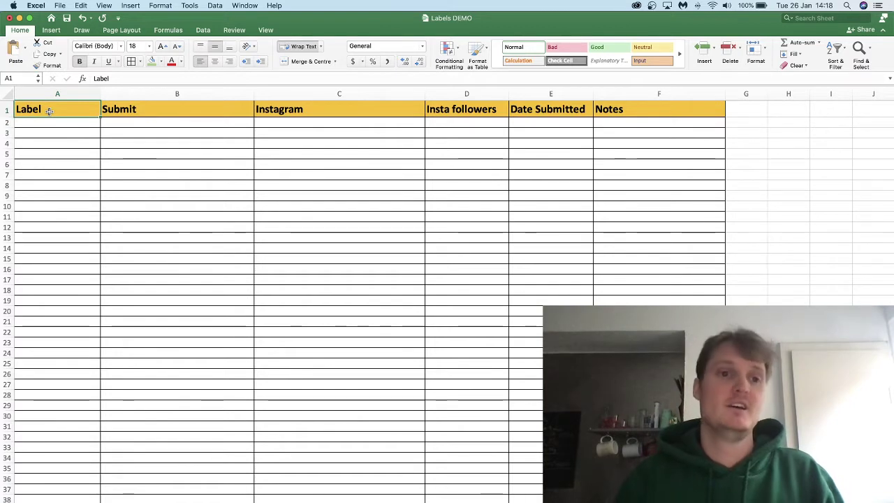
key(Right)
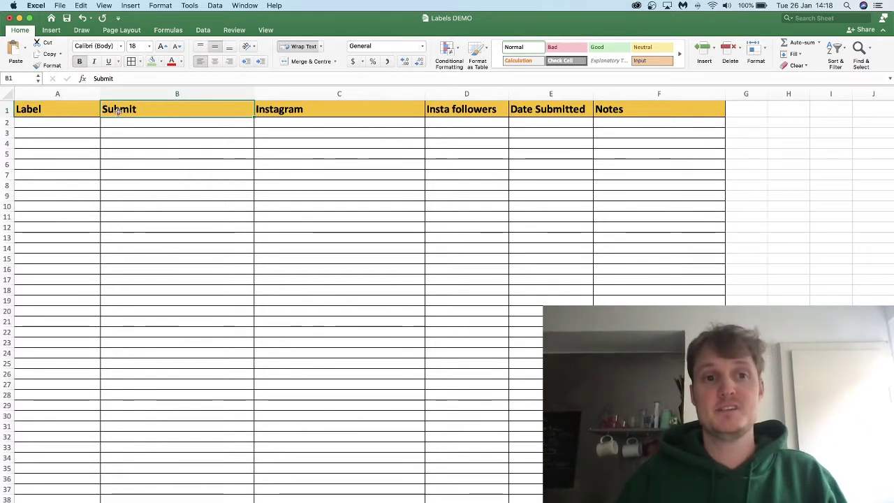
click(143, 93)
click(334, 91)
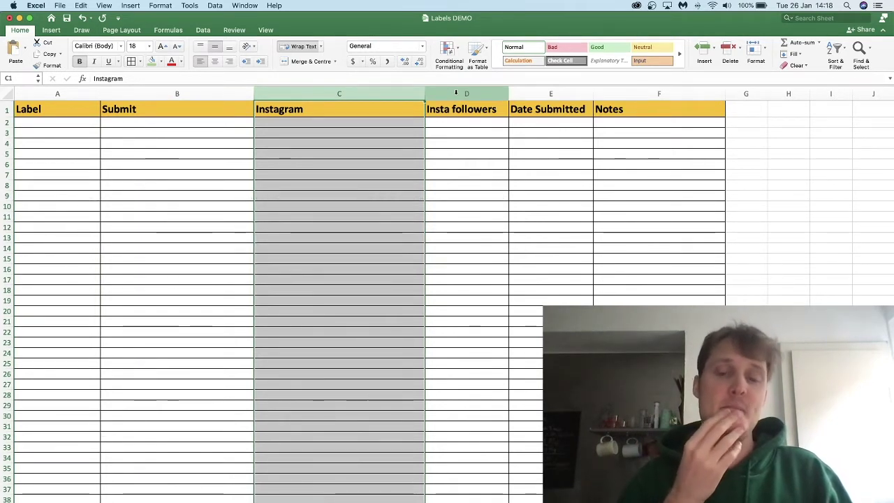
click(455, 92)
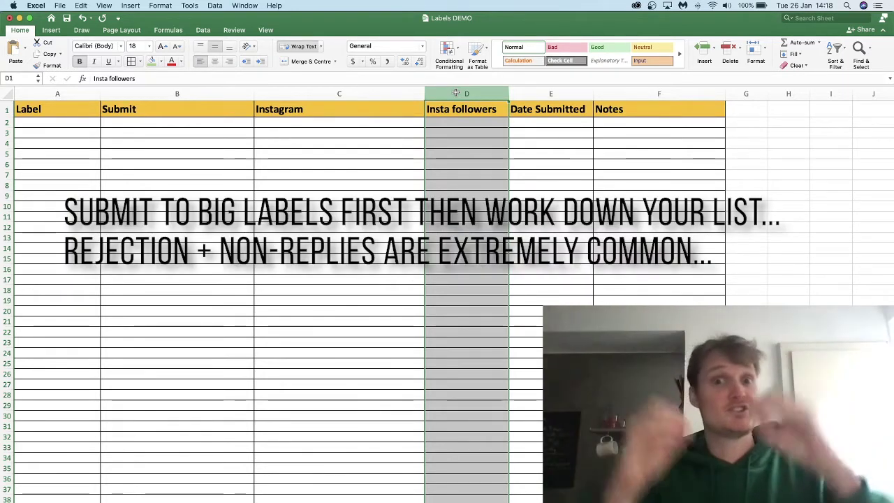
click(544, 92)
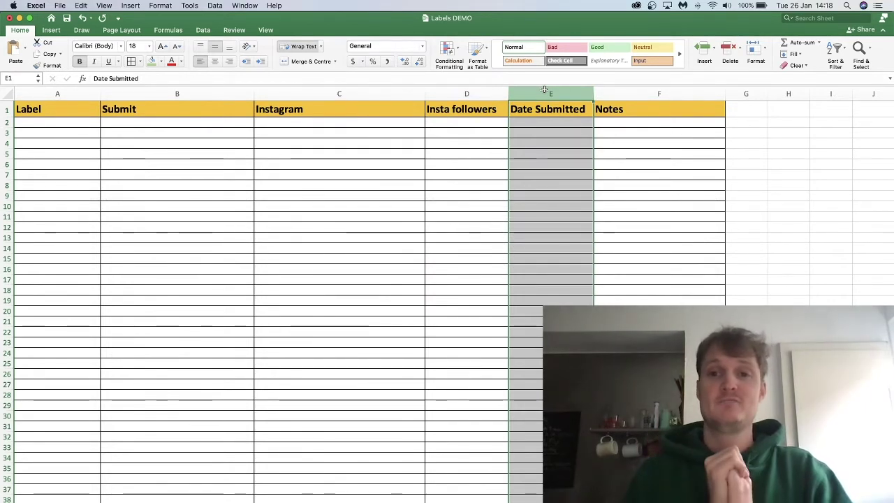
click(630, 91)
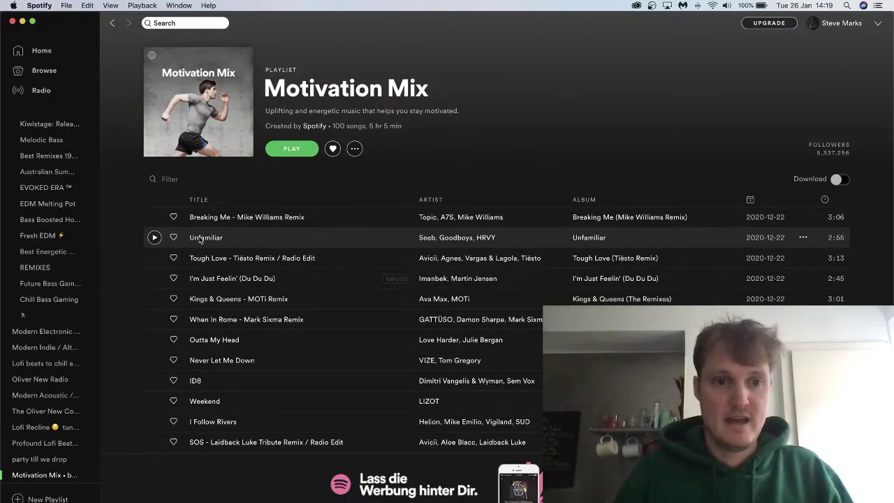
click(222, 318)
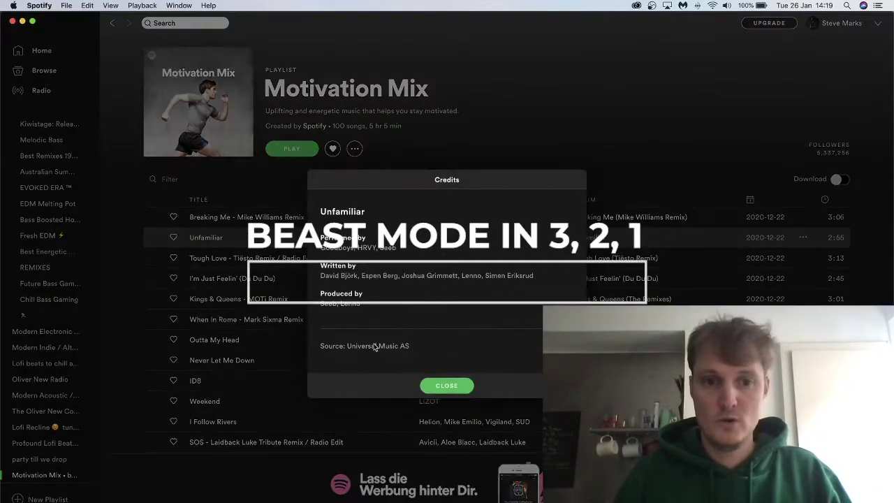
click(447, 386)
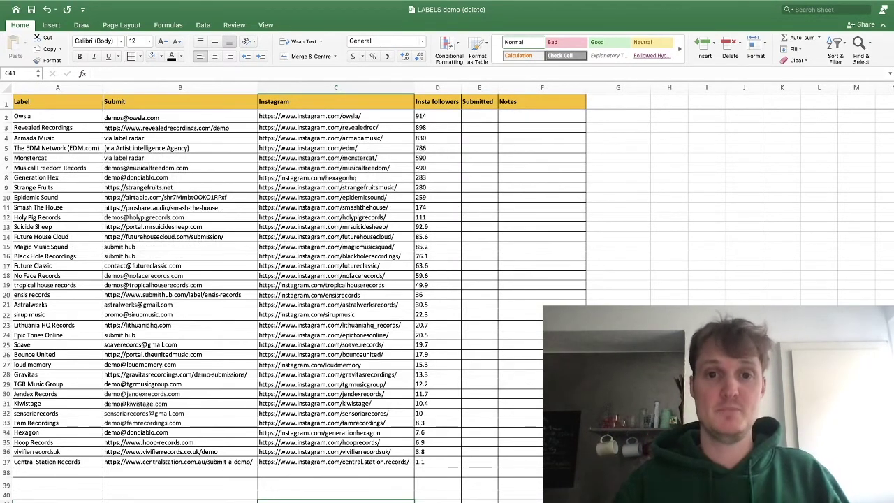
click(433, 118)
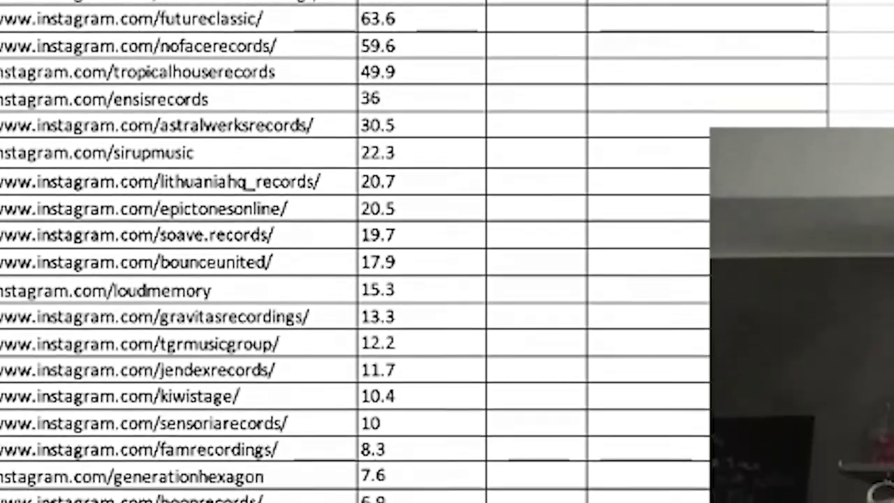
click(386, 411)
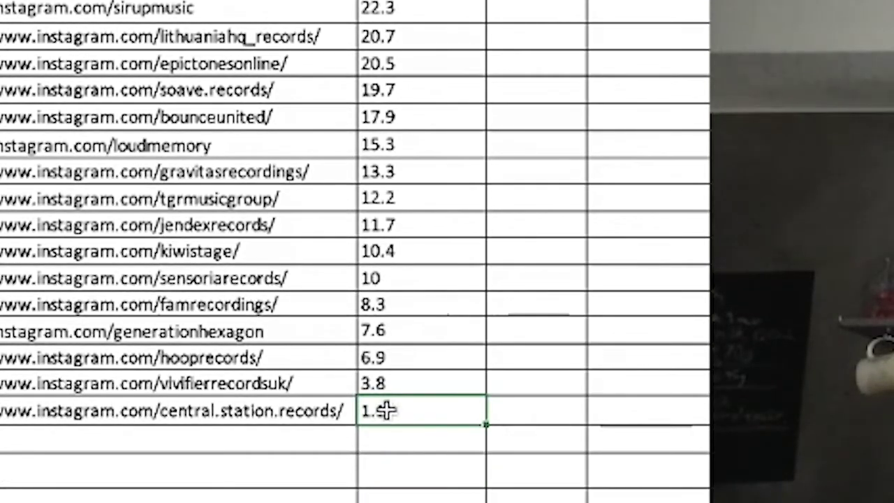